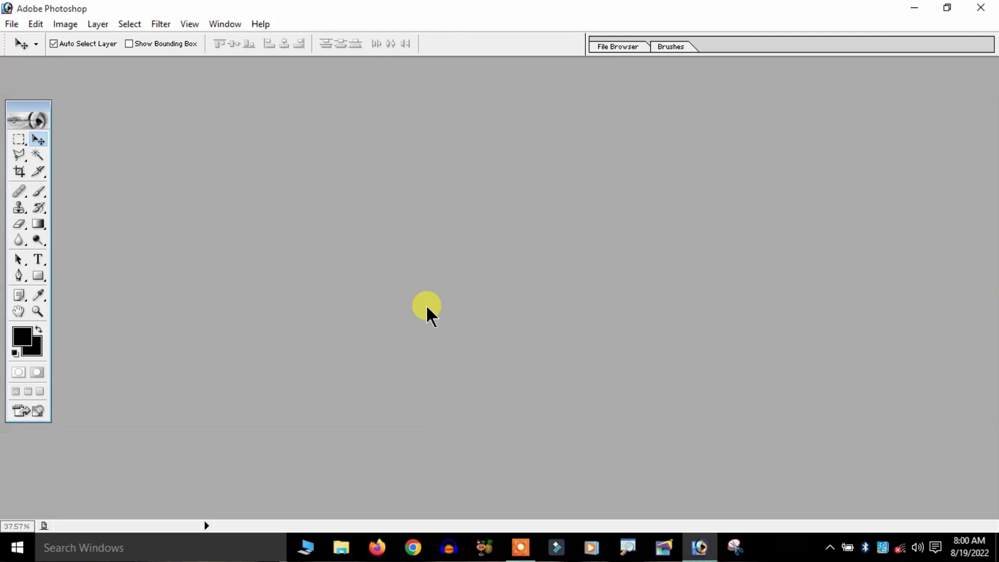
Step: Open the full-length saree photo, then close it again
key("ctrl+o")
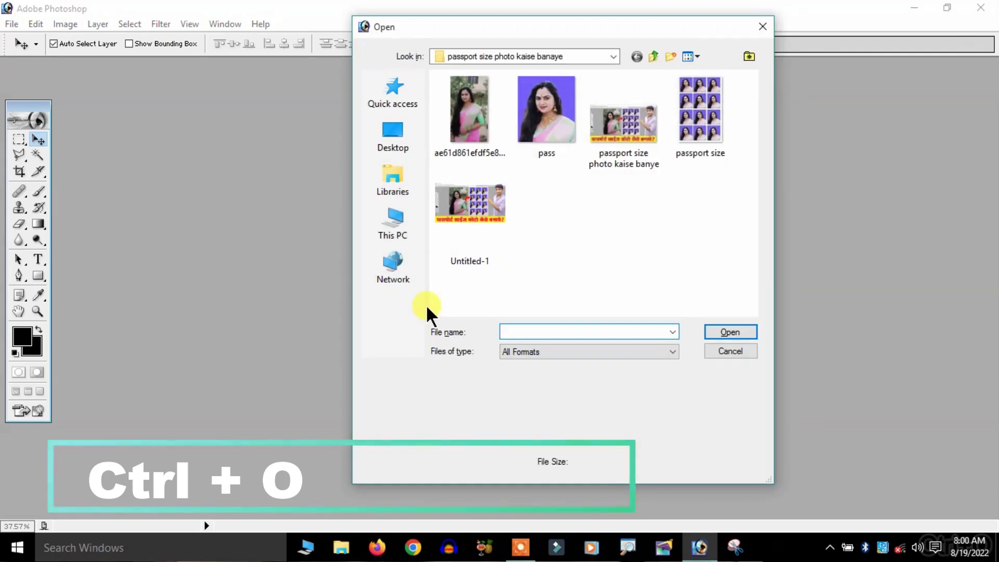
left_click_drag(488, 27, 427, 38)
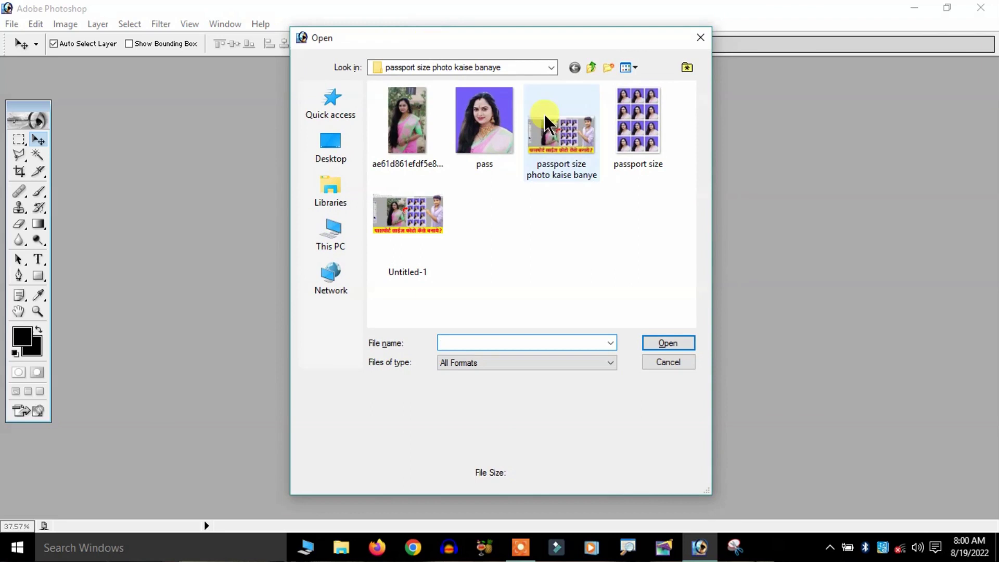
double_click(386, 132)
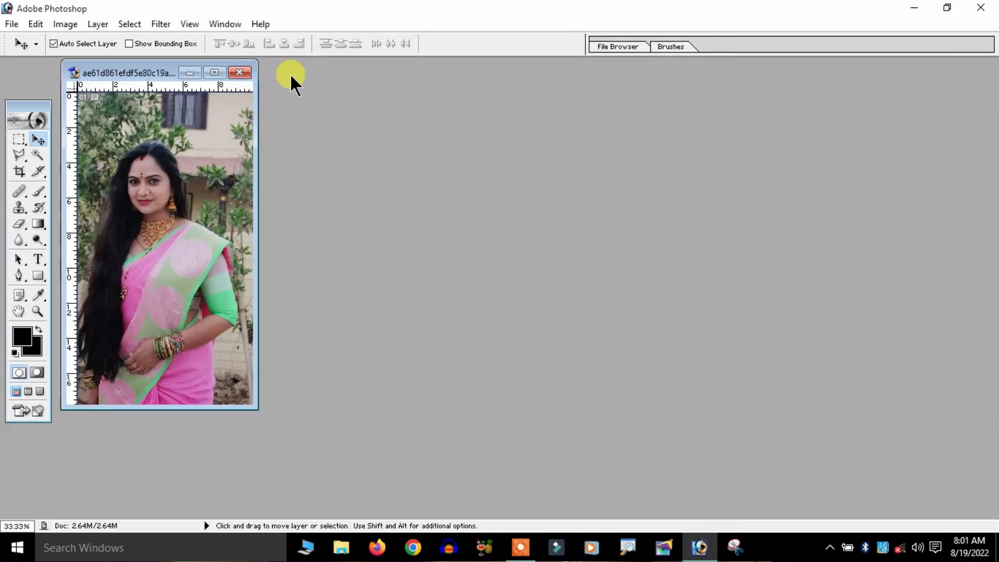
left_click(235, 67)
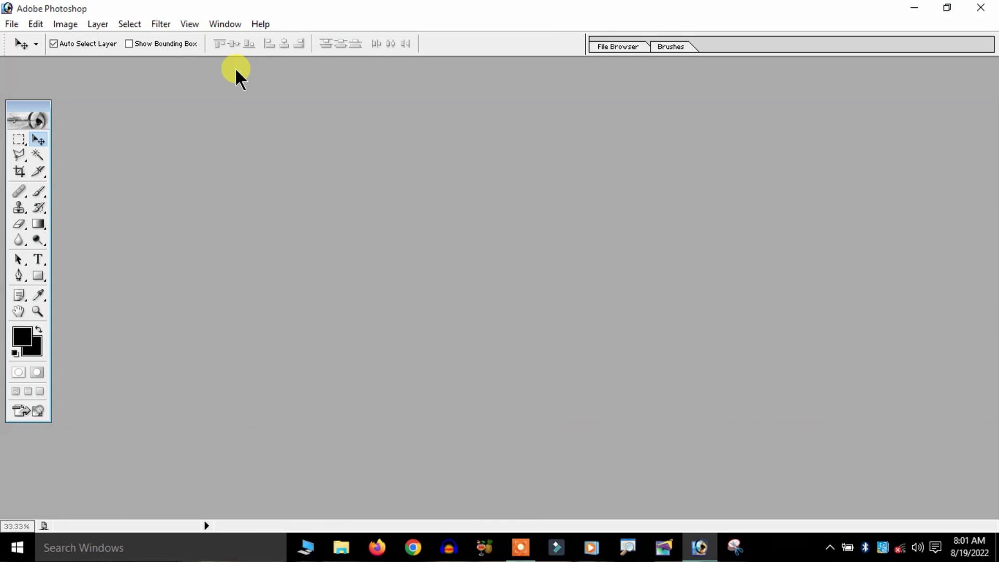
Step: Create a blank A4 document, maximize it, then close Untitled-1
key("ctrl+n")
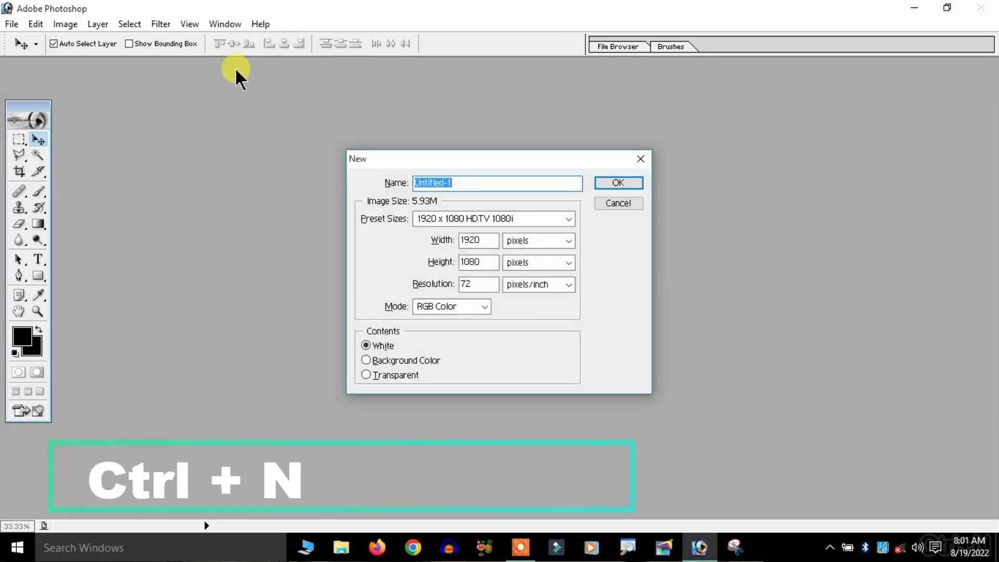
left_click(461, 217)
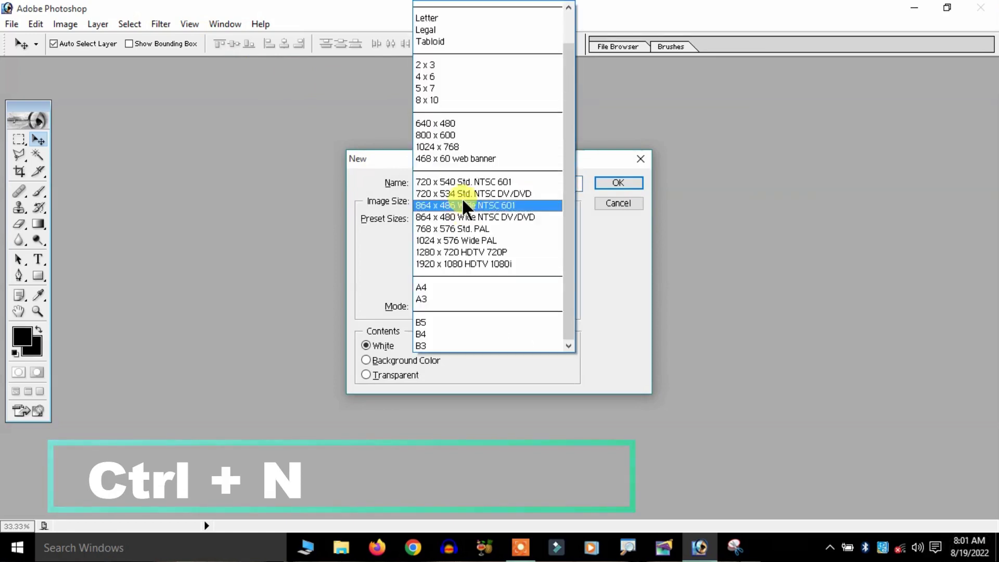
left_click(432, 287)
left_click(624, 182)
left_click(259, 76)
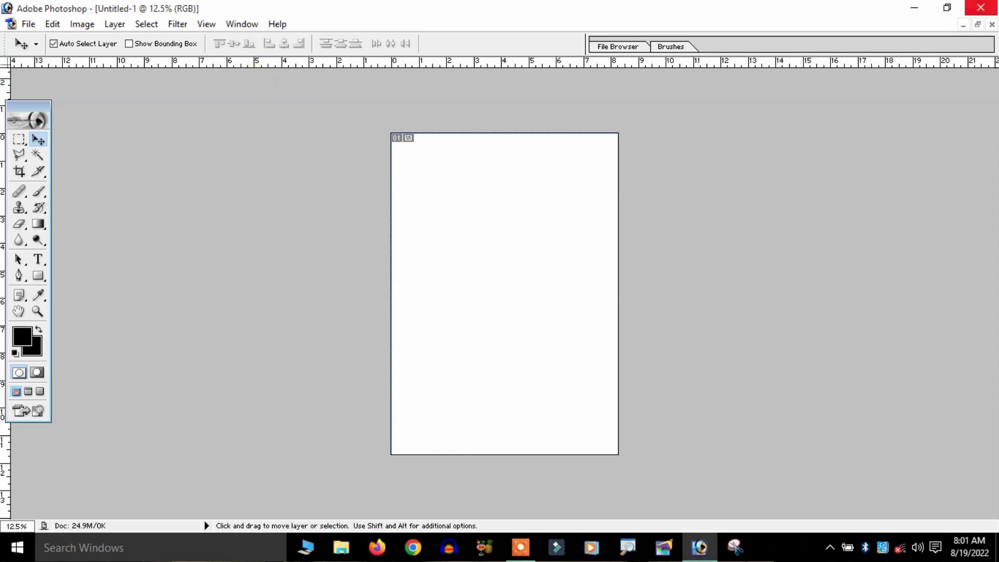
left_click(990, 25)
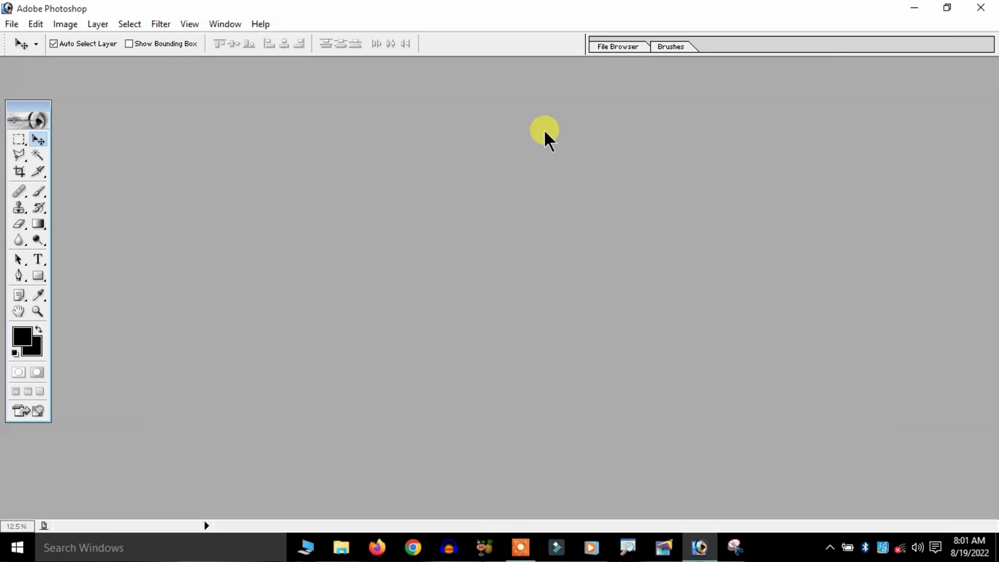
Step: Try a Custom new document in inches, 300 resolution, RGB Color, then cancel it
key("ctrl+n")
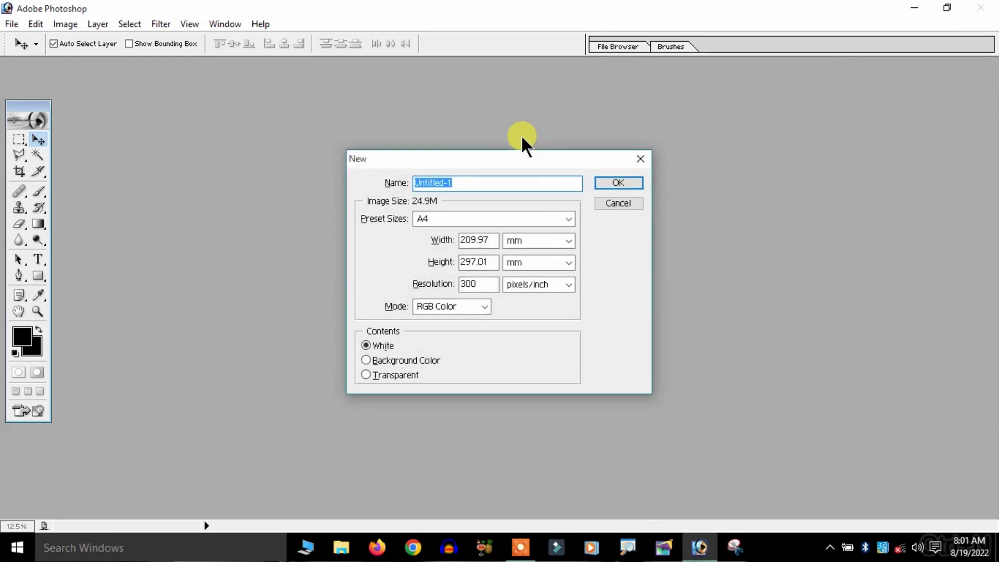
left_click(547, 217)
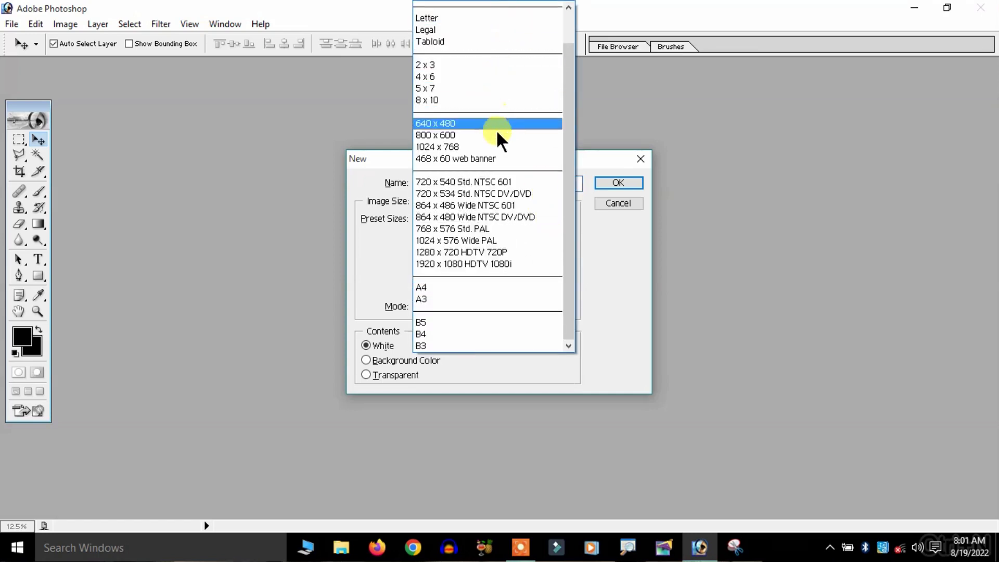
scroll(488, 34, "up", 1)
left_click(460, 5)
left_click(518, 240)
left_click(526, 267)
left_click(523, 283)
left_click(520, 260)
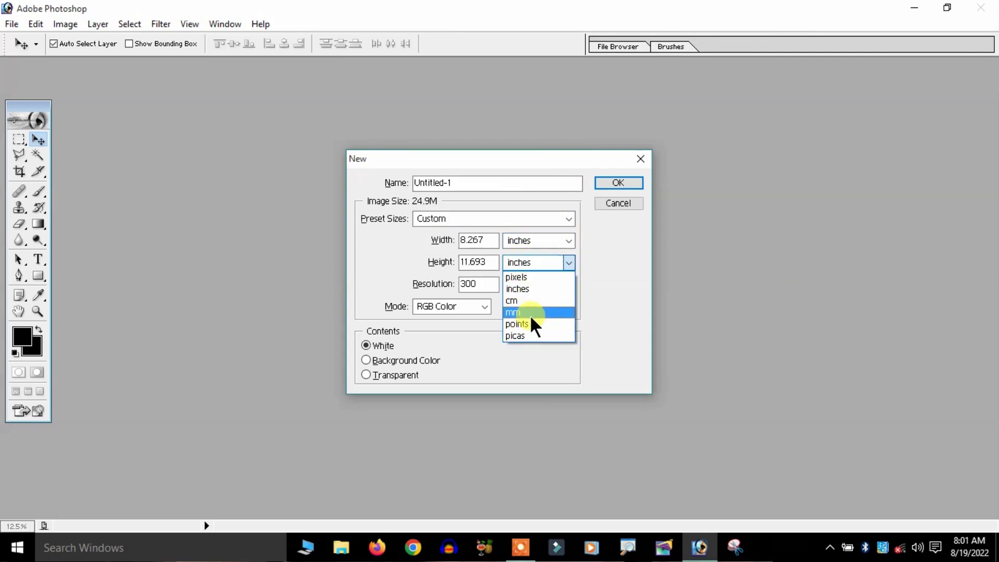
left_click(498, 312)
left_click_drag(479, 285, 420, 272)
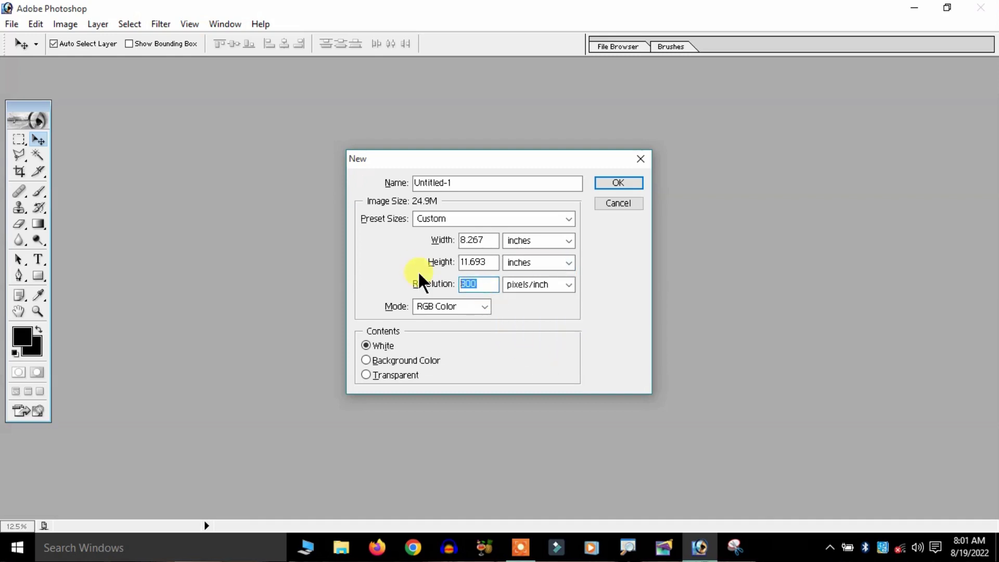
left_click(455, 307)
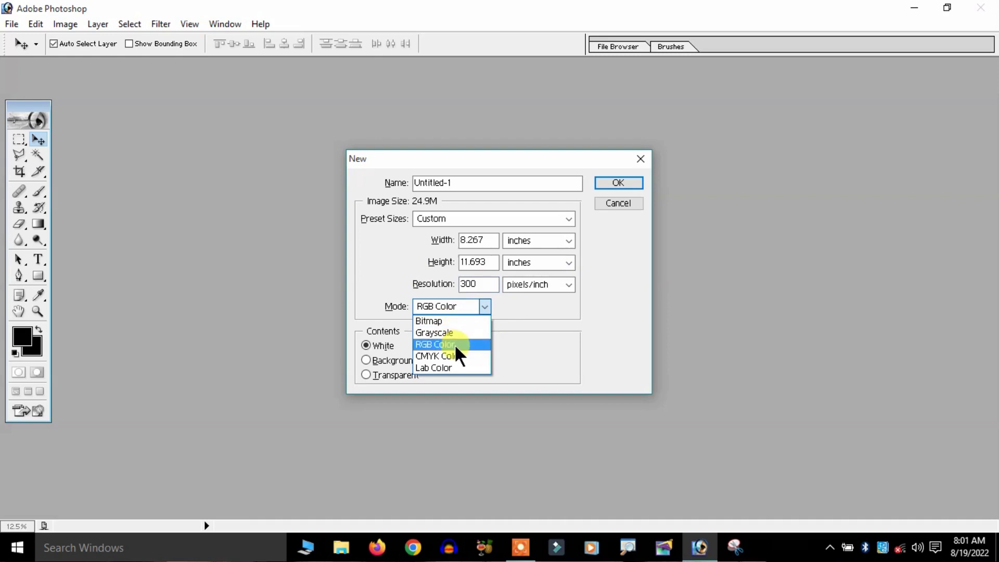
left_click(584, 351)
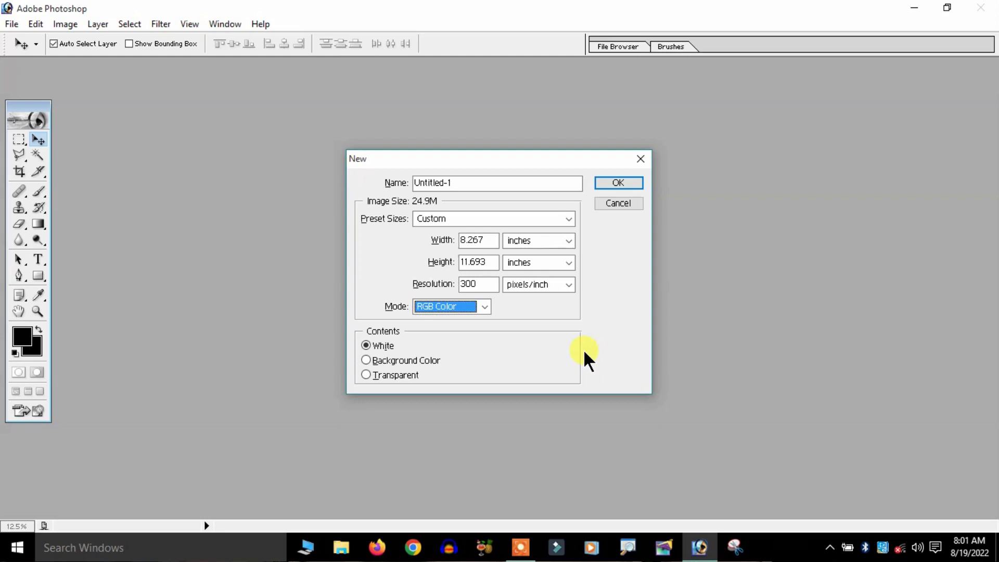
left_click(629, 201)
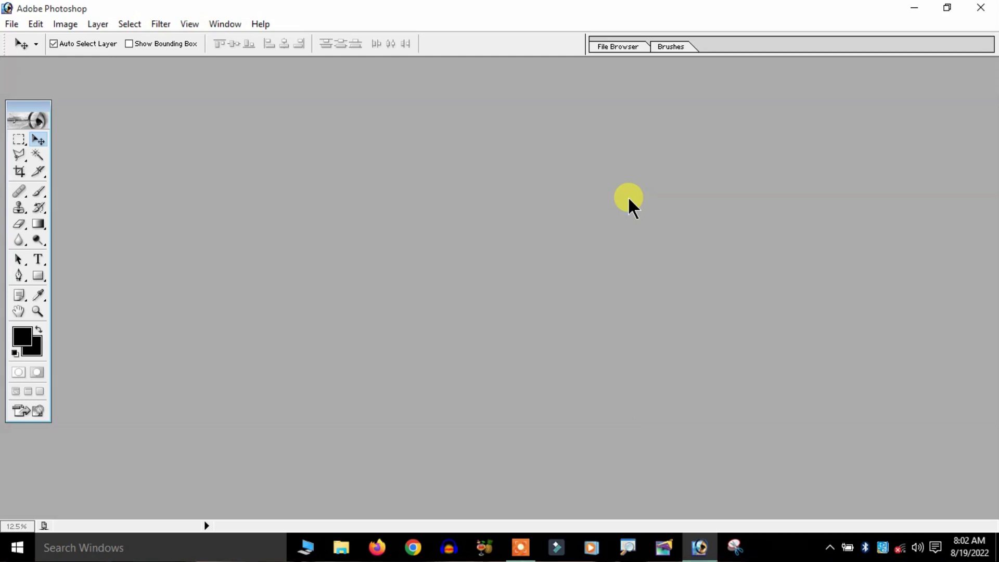
Step: Open the pass.jpg photo and maximize it in the workspace
key("ctrl+o")
left_click(486, 133)
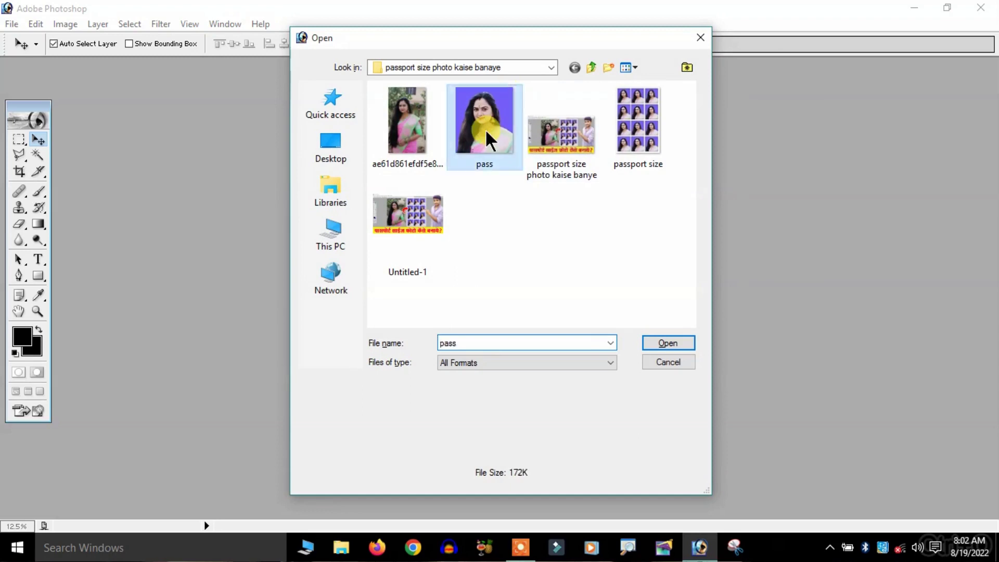
double_click(485, 129)
left_click(339, 78)
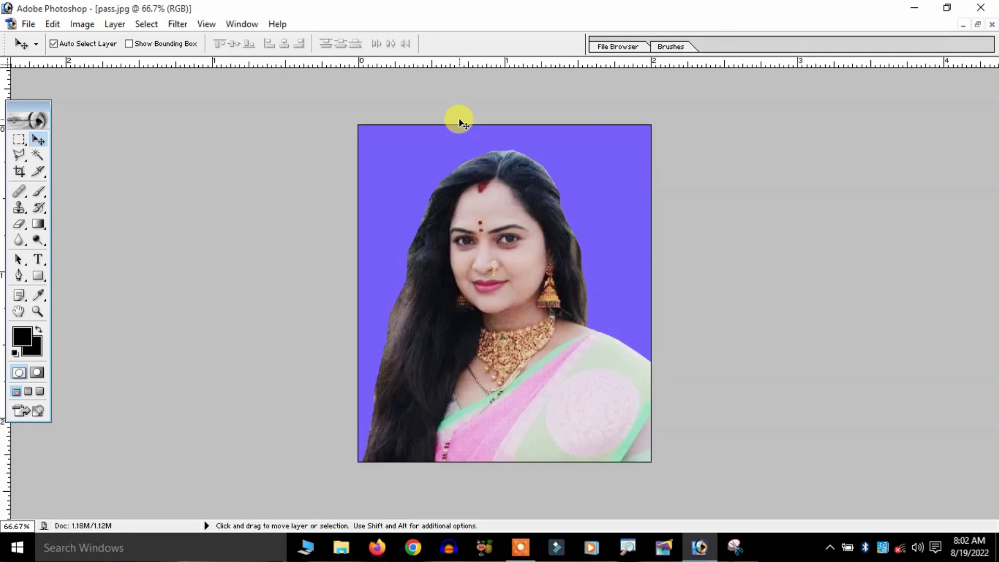
Step: Stroke the whole image edge in black at width 7, deselect, and close without saving
key("ctrl+a")
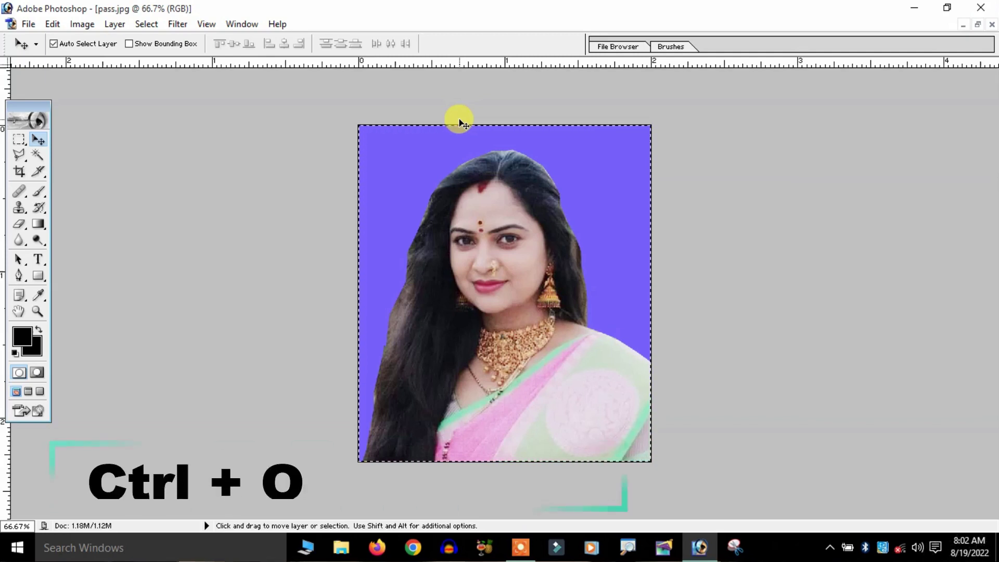
key("i")
key("alt+e")
key("s")
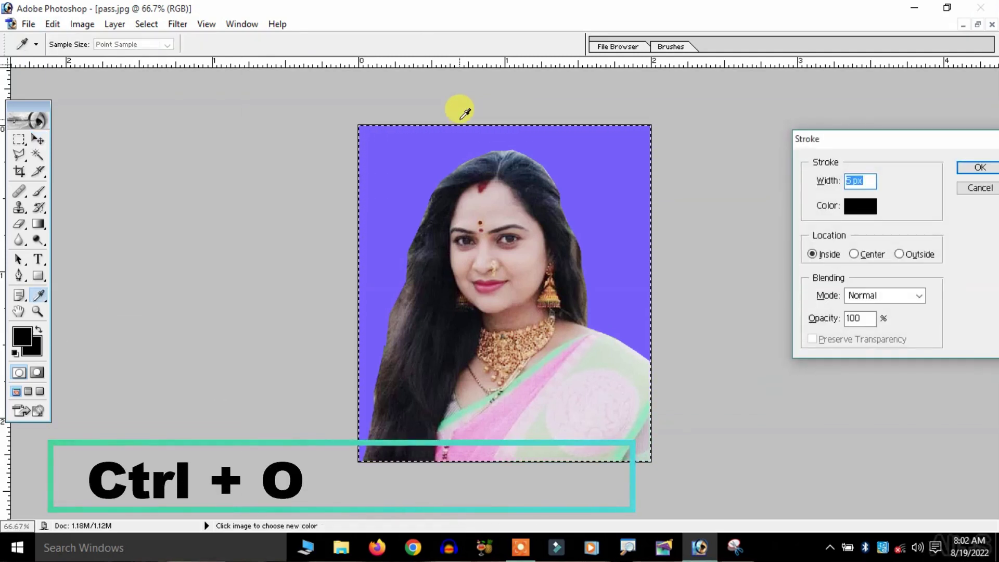
left_click_drag(837, 146, 737, 136)
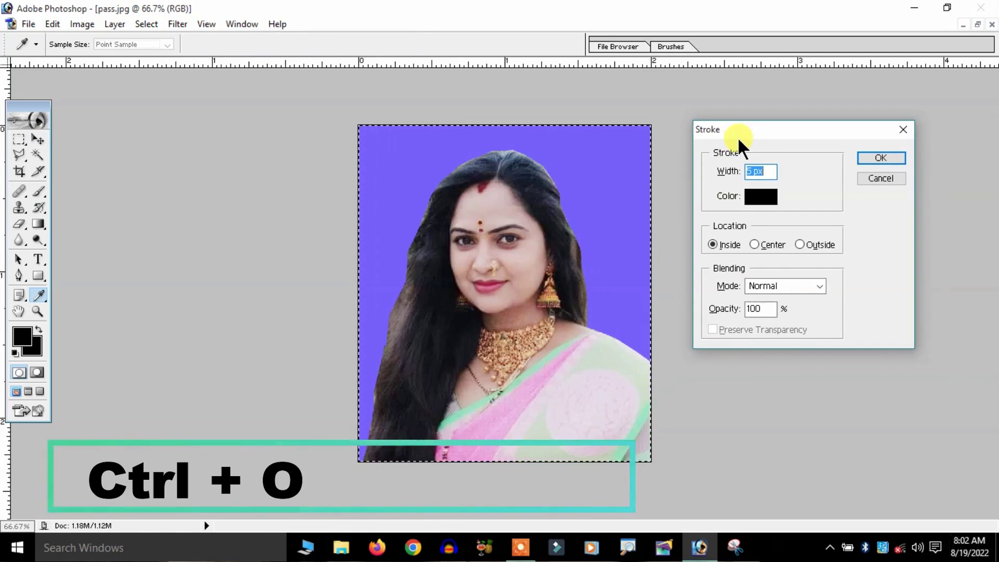
left_click(760, 169)
left_click_drag(761, 170, 726, 167)
type("7")
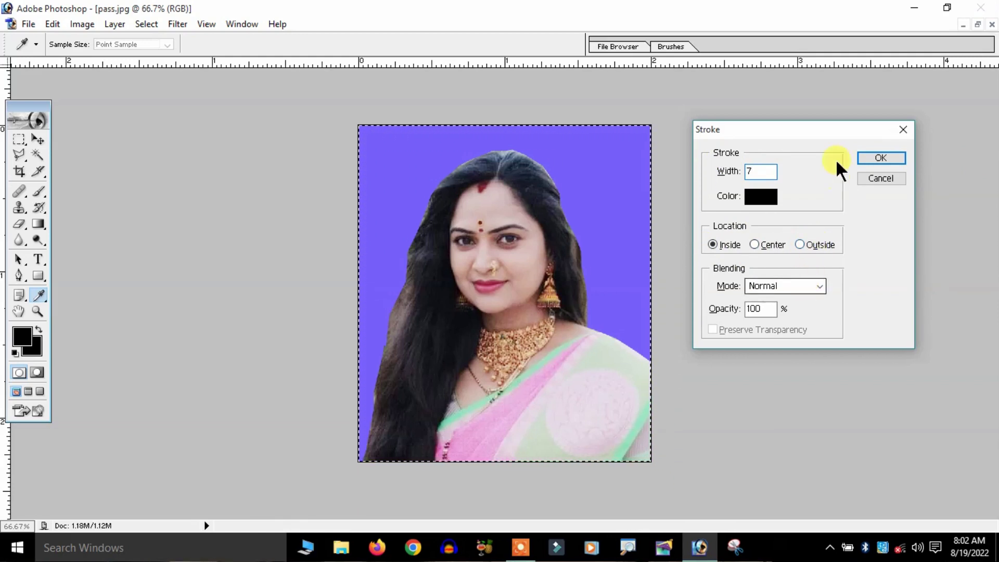
left_click(880, 157)
key("v")
key("ctrl+d")
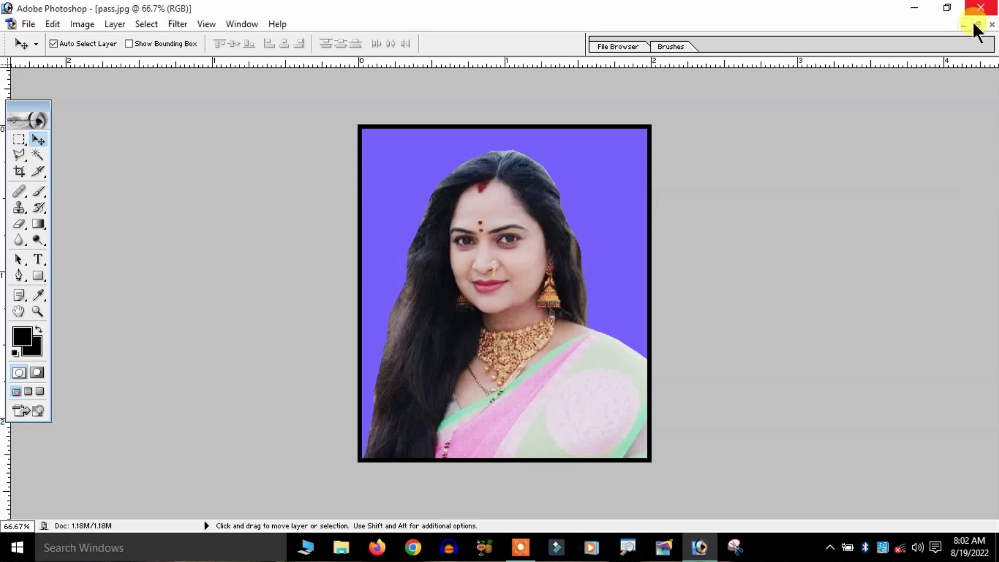
left_click(991, 24)
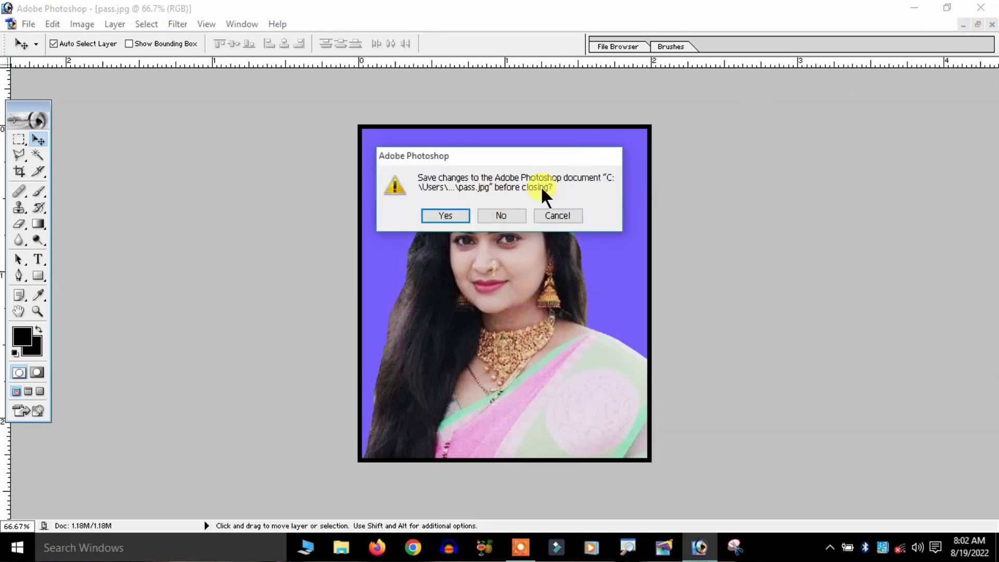
left_click(501, 213)
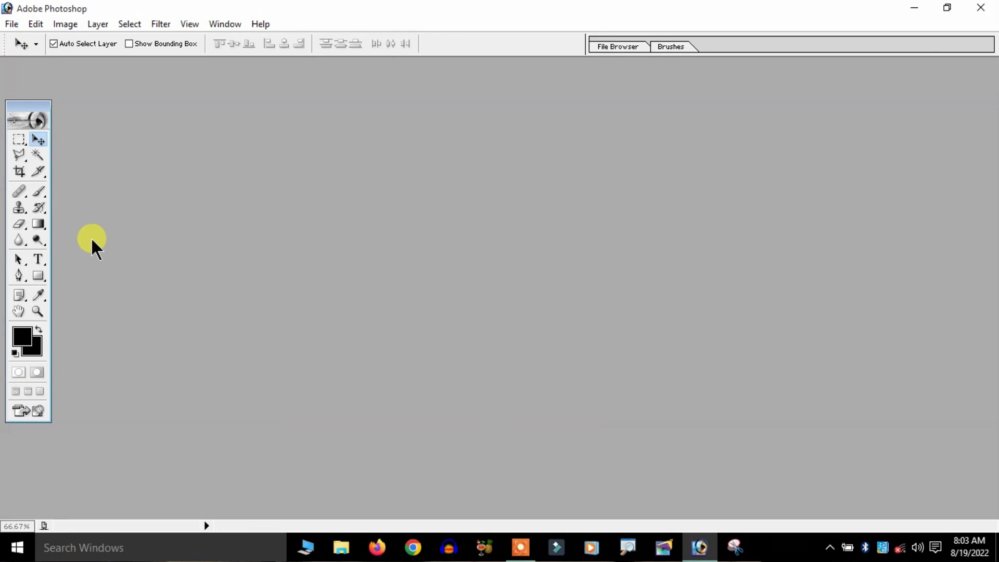
Step: Create a new A4 document, maximized and fitted to the screen
key("ctrl+n")
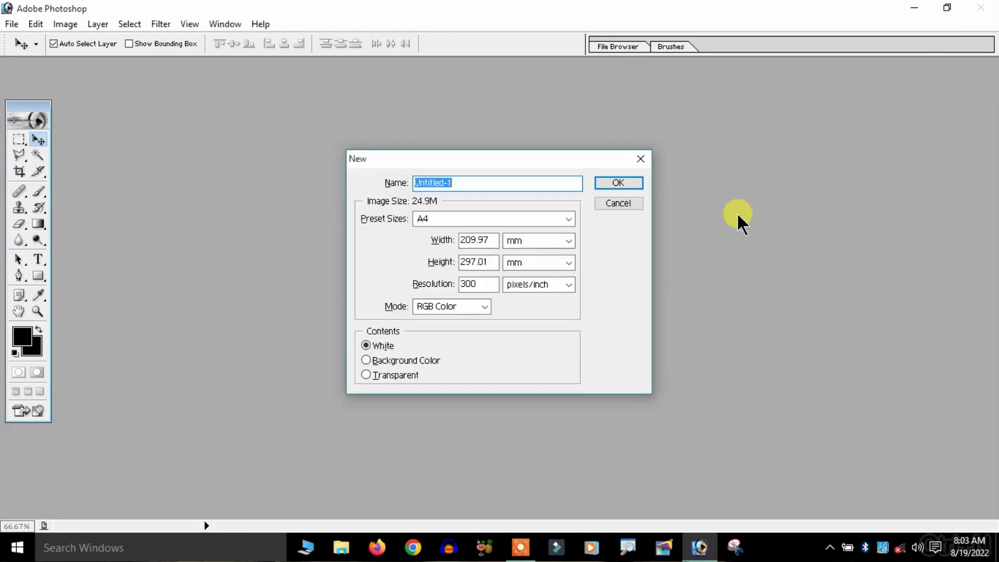
left_click(618, 183)
left_click(264, 67)
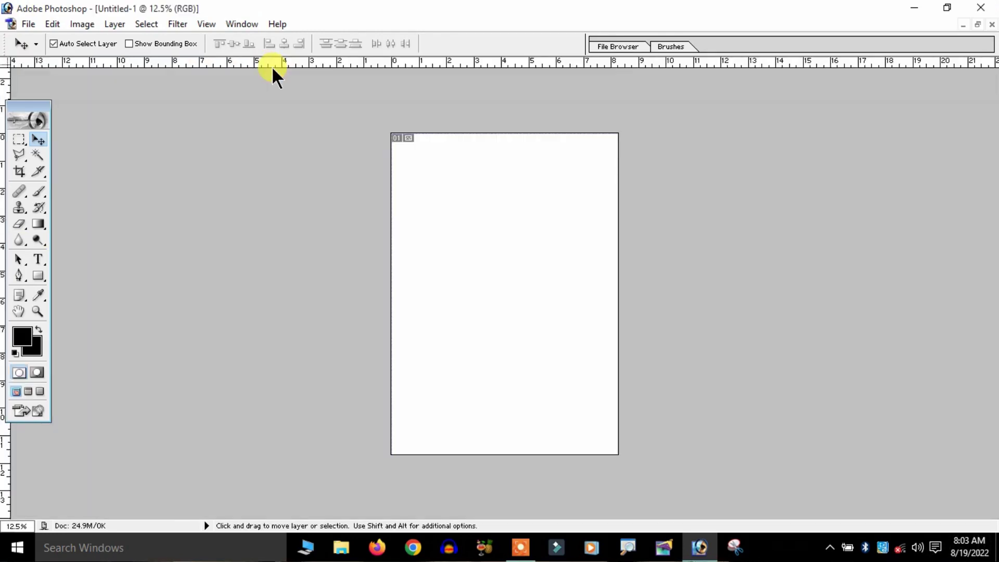
key("ctrl+0")
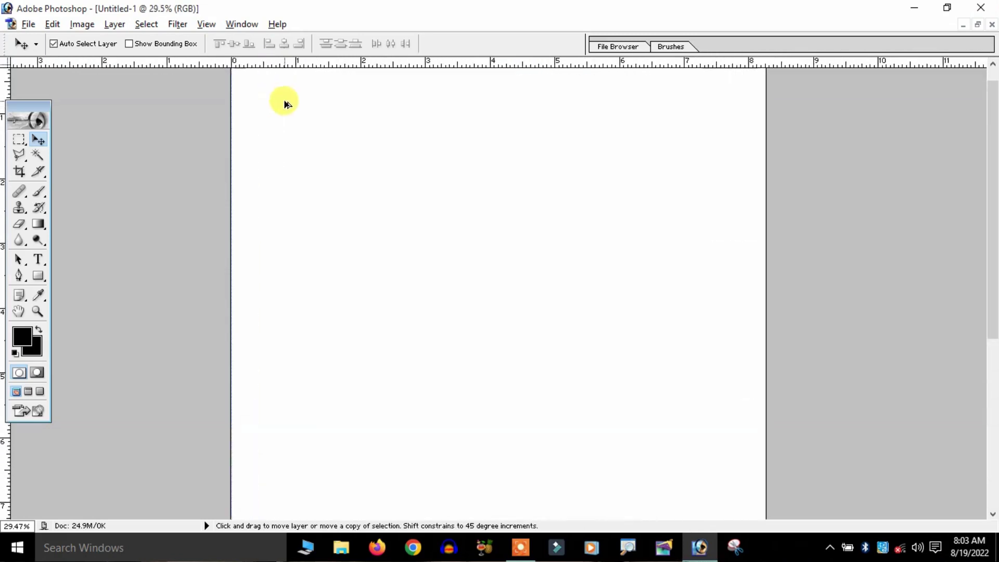
Step: Draw a circle with the Ellipse Tool and move it left of centre
left_click_drag(38, 275, 96, 302)
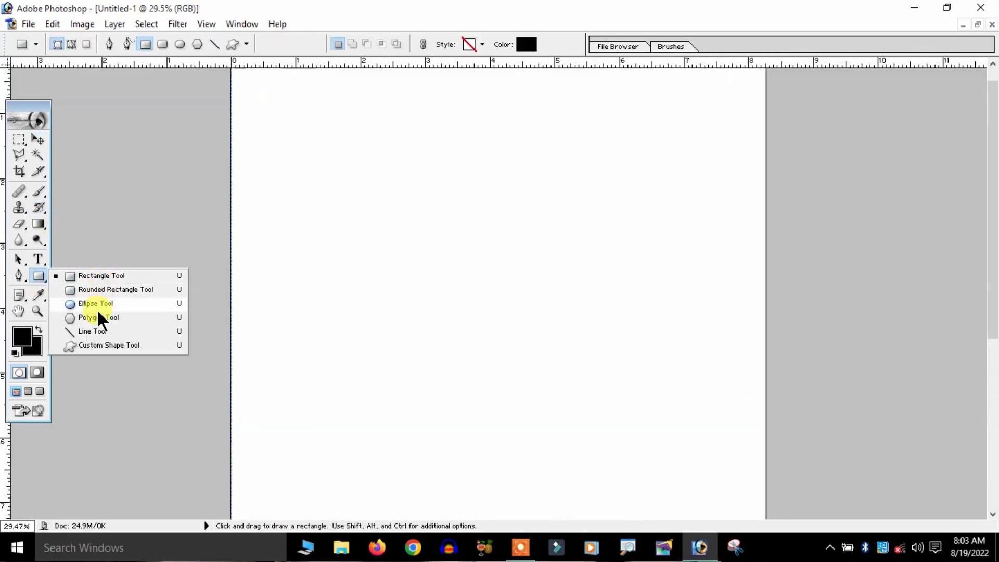
left_click_drag(291, 227, 439, 344)
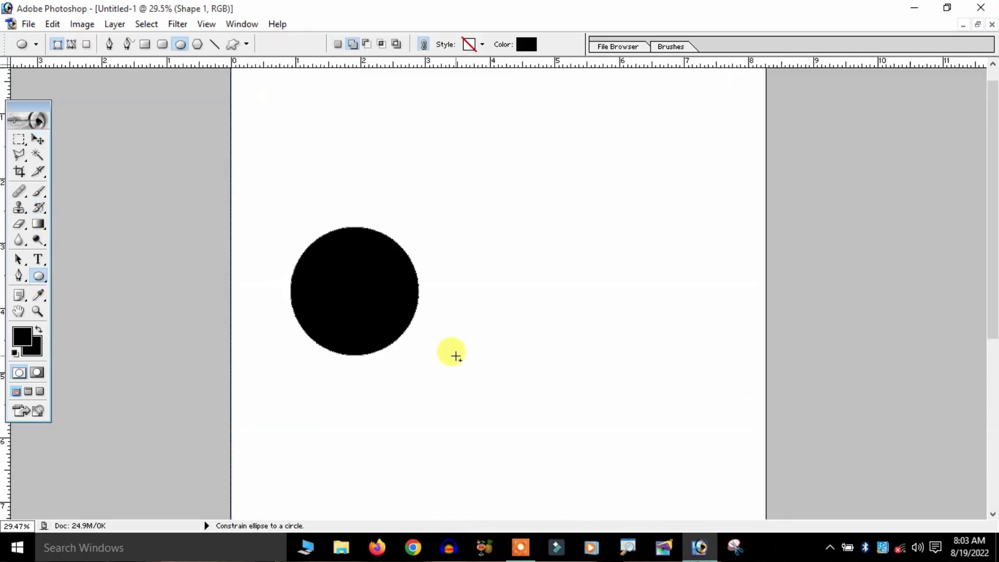
left_click(38, 139)
left_click_drag(363, 268, 434, 242)
Step: Apply a red Color Overlay layer style to the circle
key("alt+l")
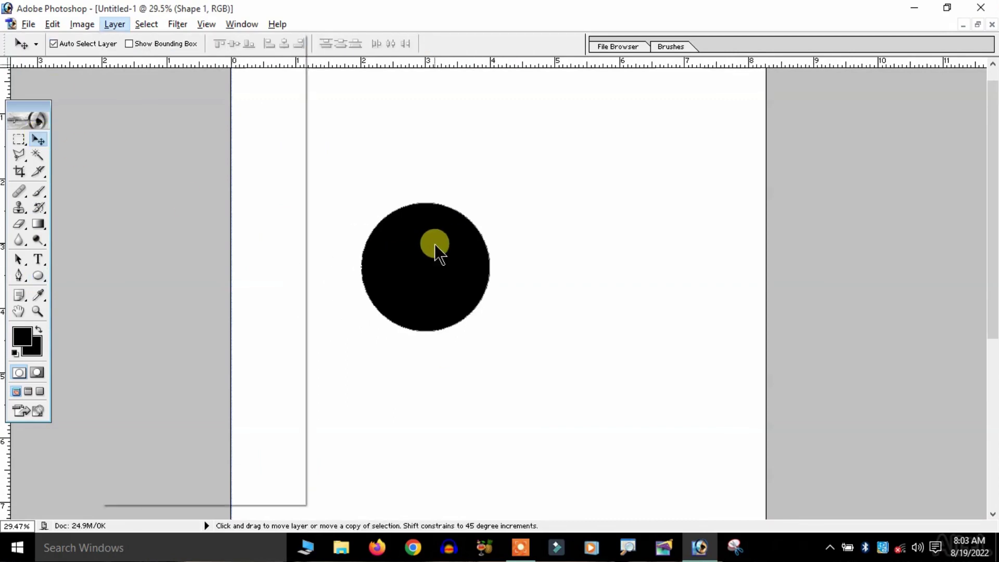
key("y")
key("alt+v")
key("Escape")
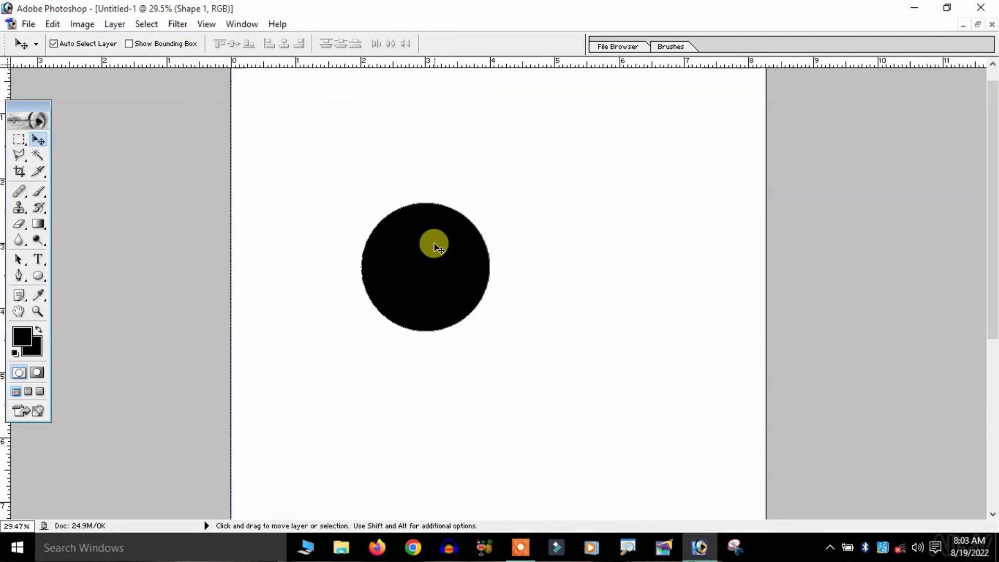
key("alt+l")
key("y")
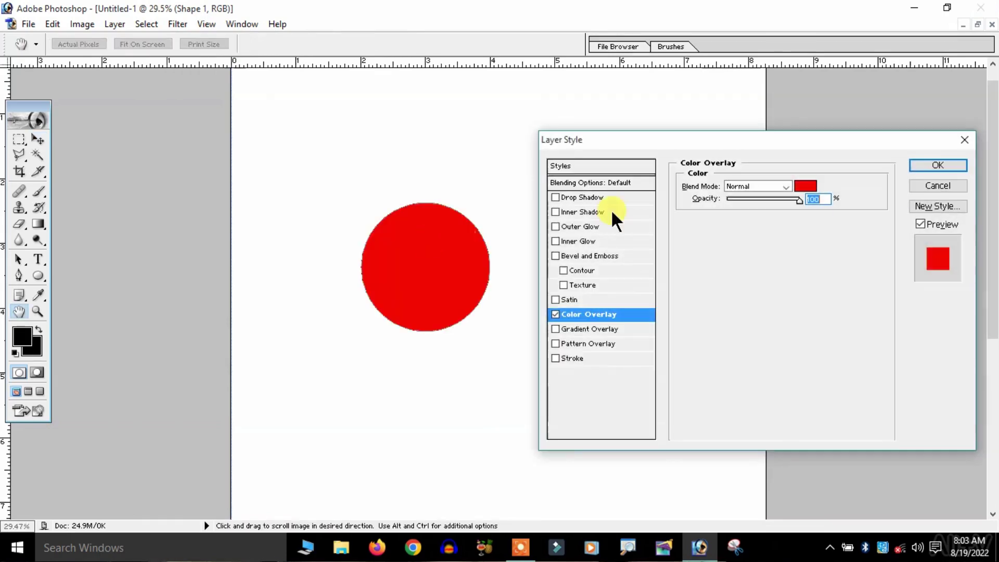
left_click(952, 164)
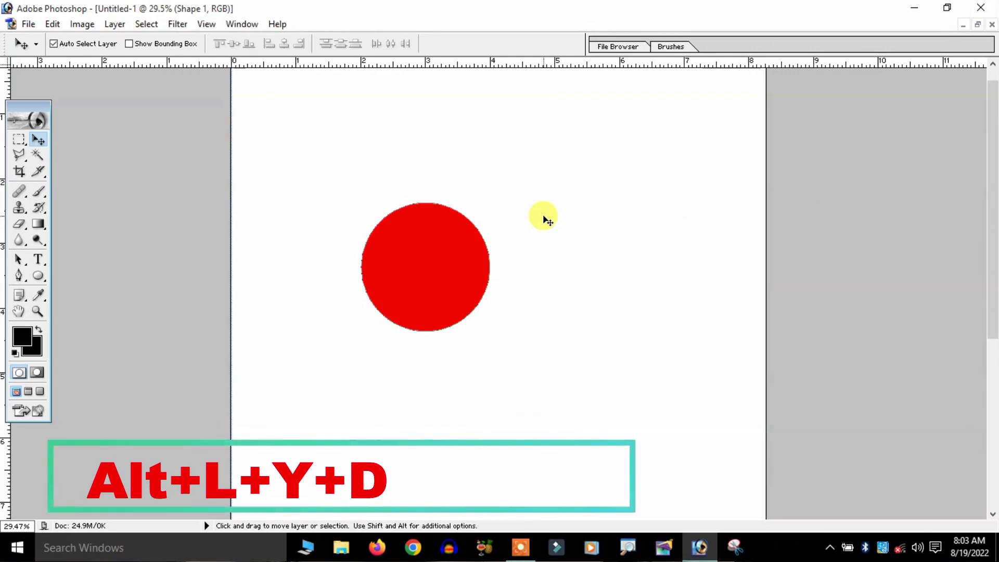
Step: Add a saturated blue Drop Shadow in Normal blend mode with larger spread and size
key("alt+l")
key("y")
key("d")
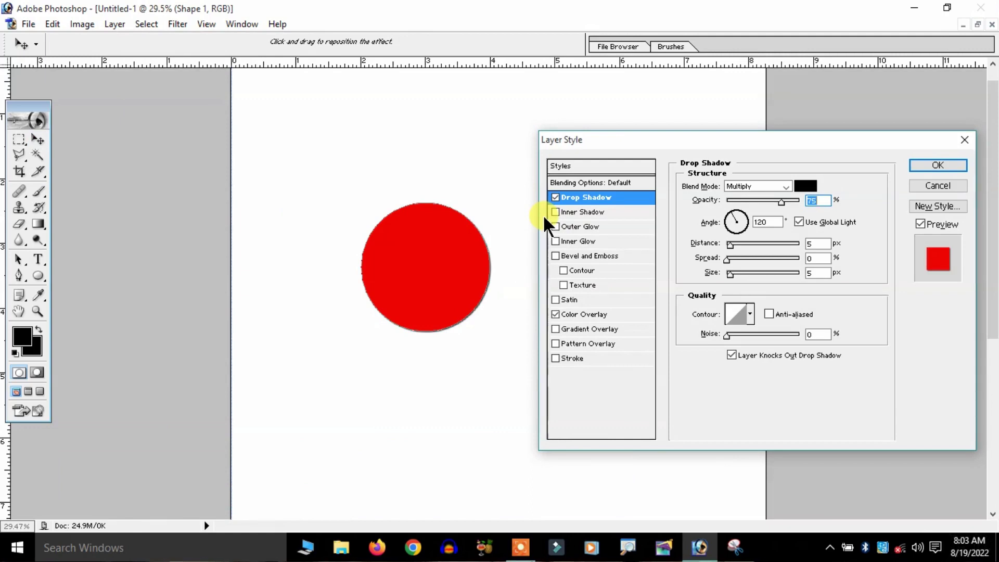
left_click_drag(713, 141, 700, 135)
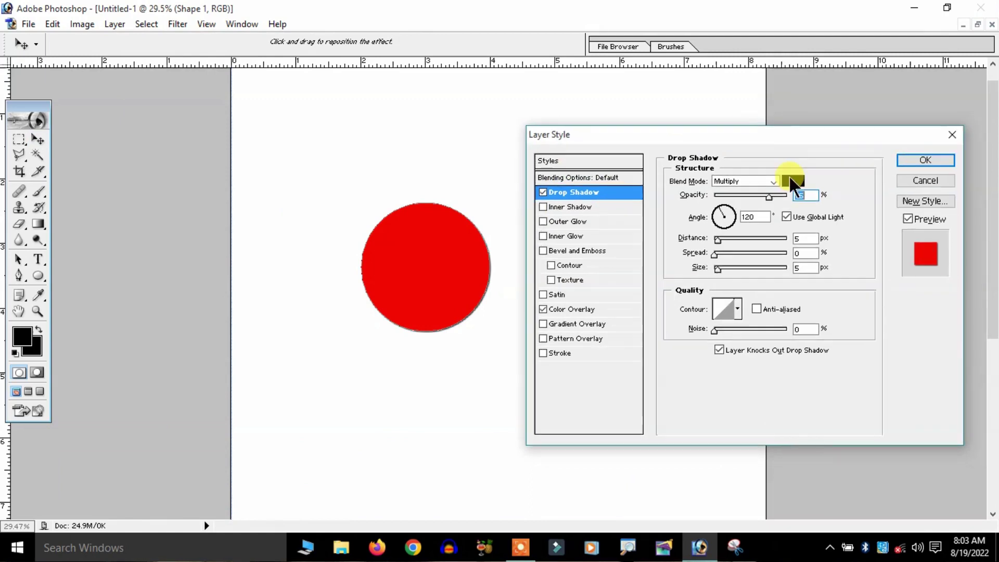
left_click(792, 181)
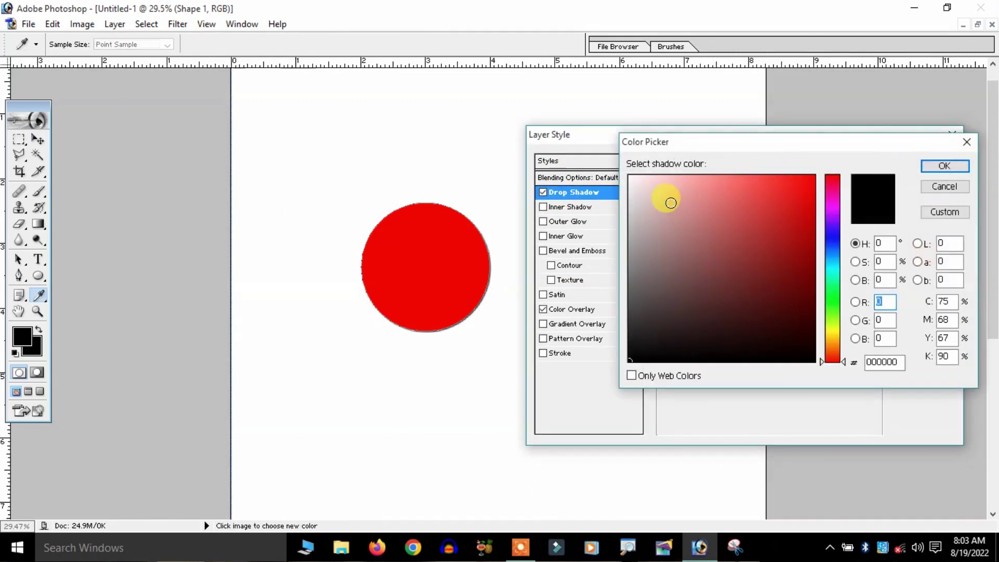
left_click(832, 232)
left_click_drag(774, 207, 813, 210)
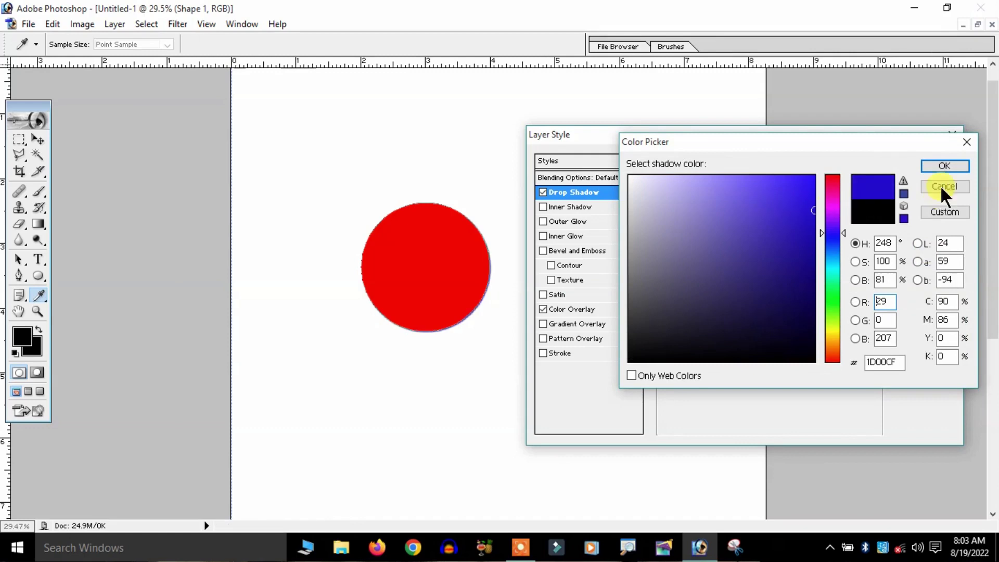
left_click(944, 166)
left_click(757, 181)
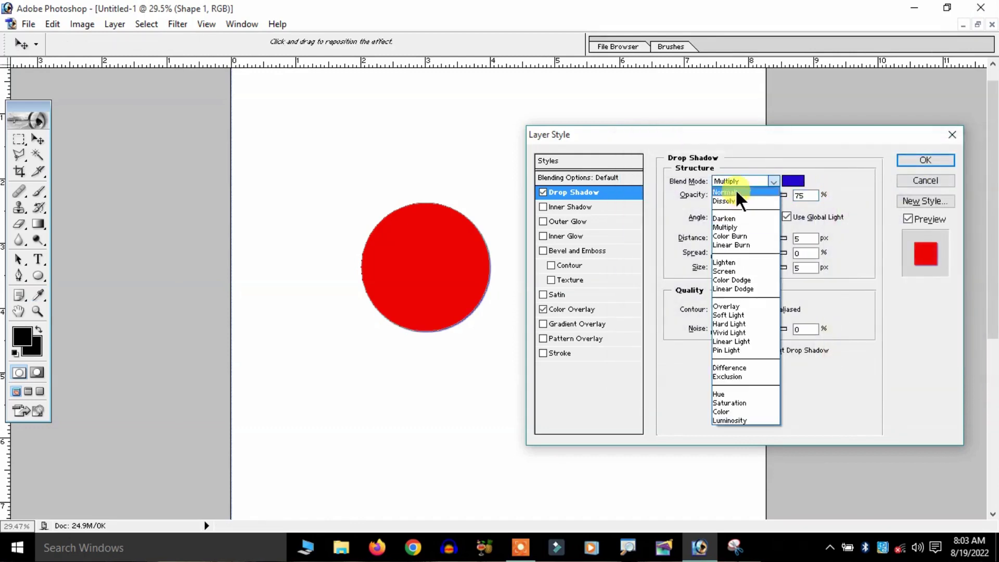
left_click(739, 193)
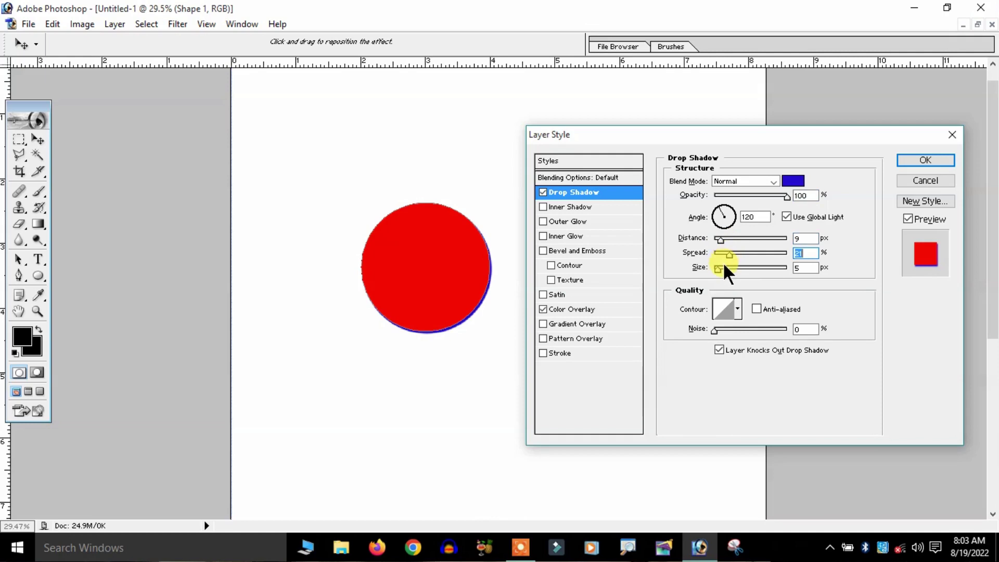
left_click_drag(735, 270, 731, 253)
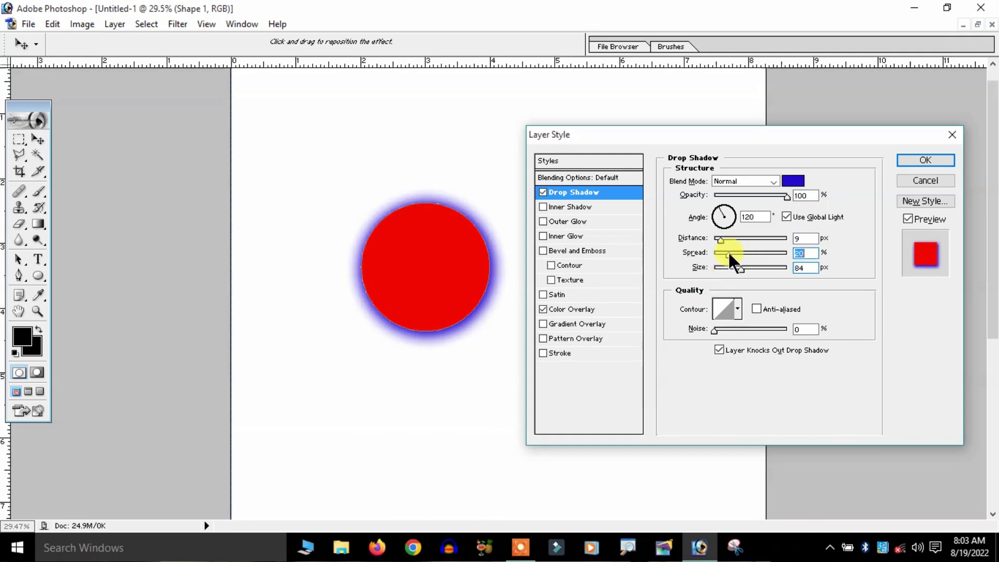
left_click(910, 163)
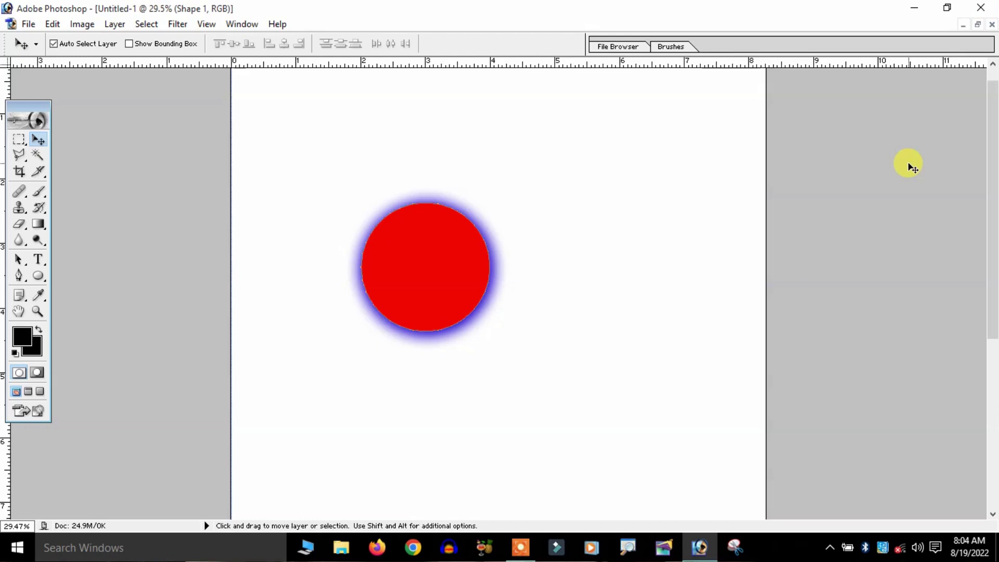
Step: Save Untitled-1 to the Desktop in Photoshop (*.PSD) format
key("ctrl+s")
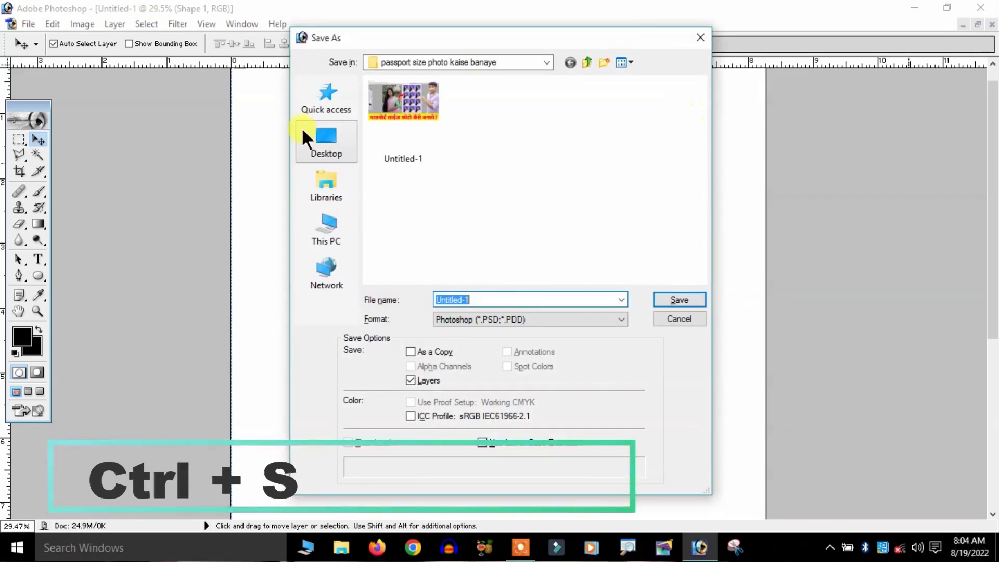
left_click(318, 139)
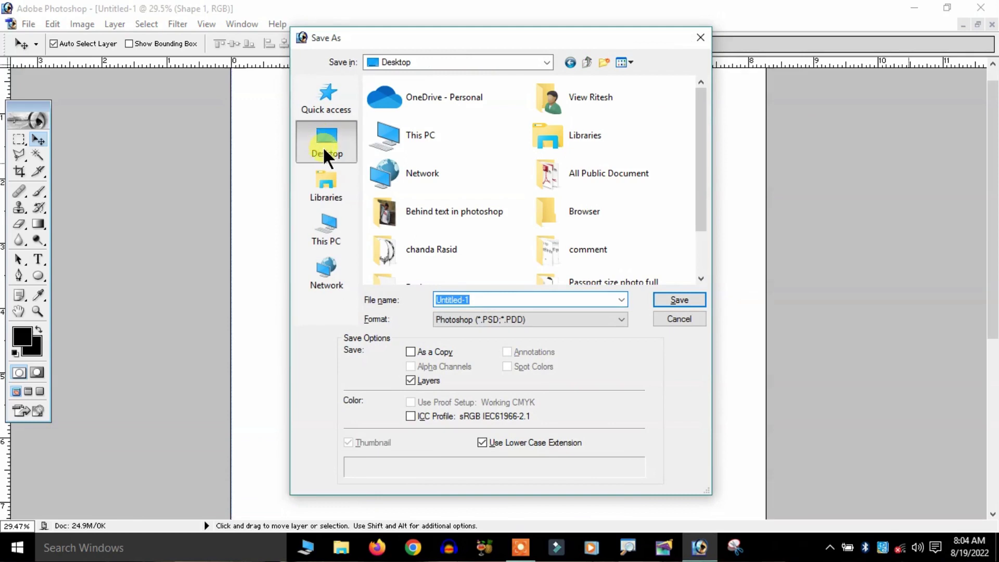
left_click(526, 317)
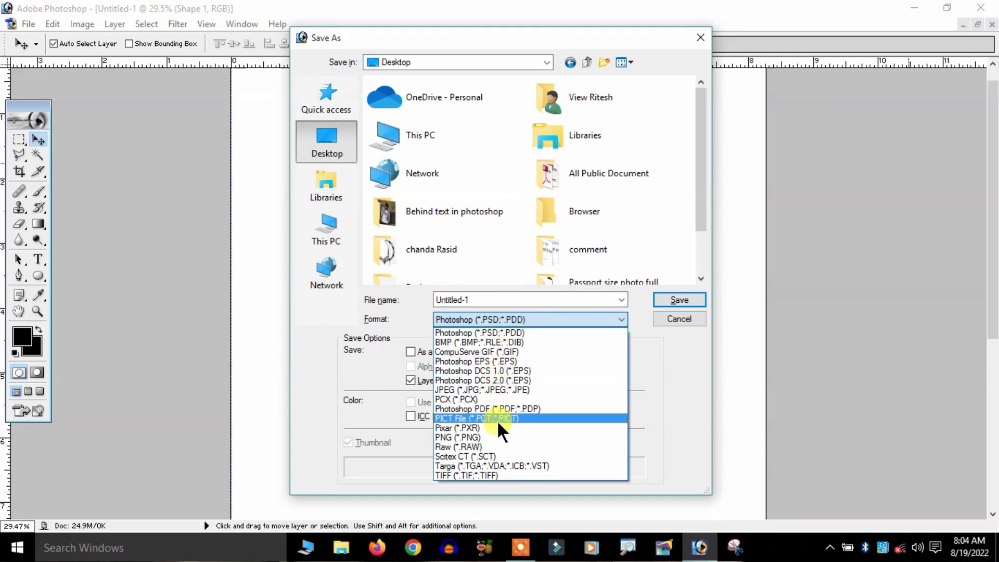
left_click(496, 302)
left_click_drag(435, 300, 461, 301)
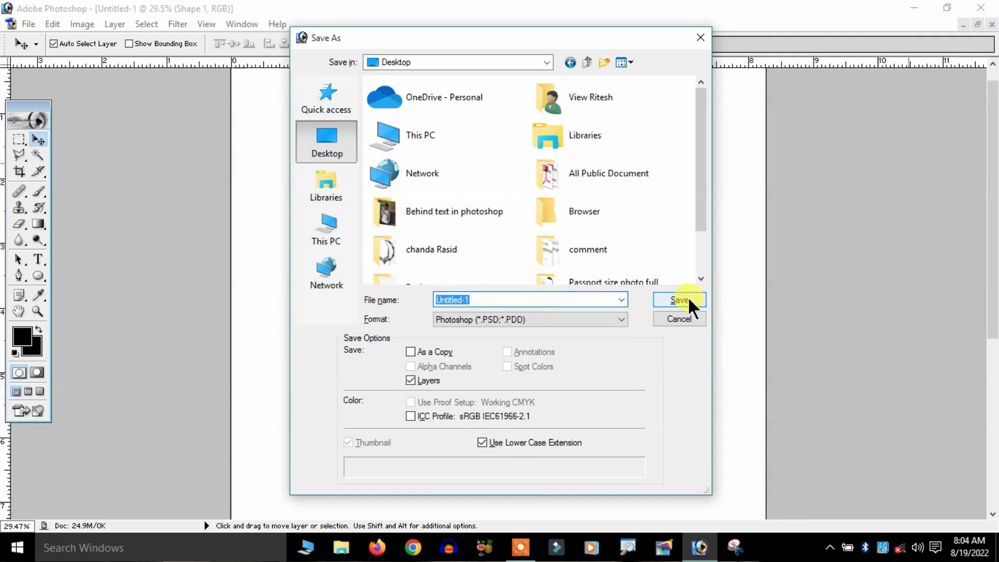